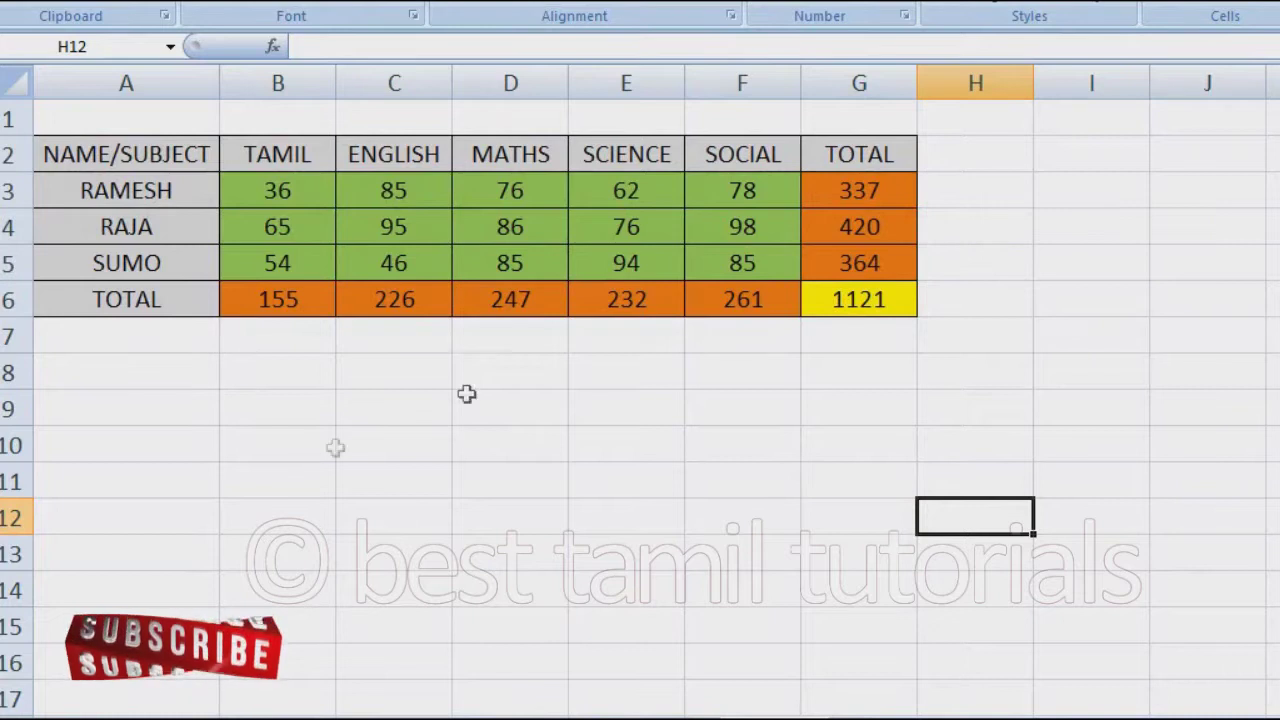
- Copy the marks table A2:G6 and paste it transposed at A10 with Paste Special
mouse_move(155, 150)
mouse_down()
mouse_move(251, 191)
mouse_move(803, 302)
mouse_up()
key(ctrl+c)
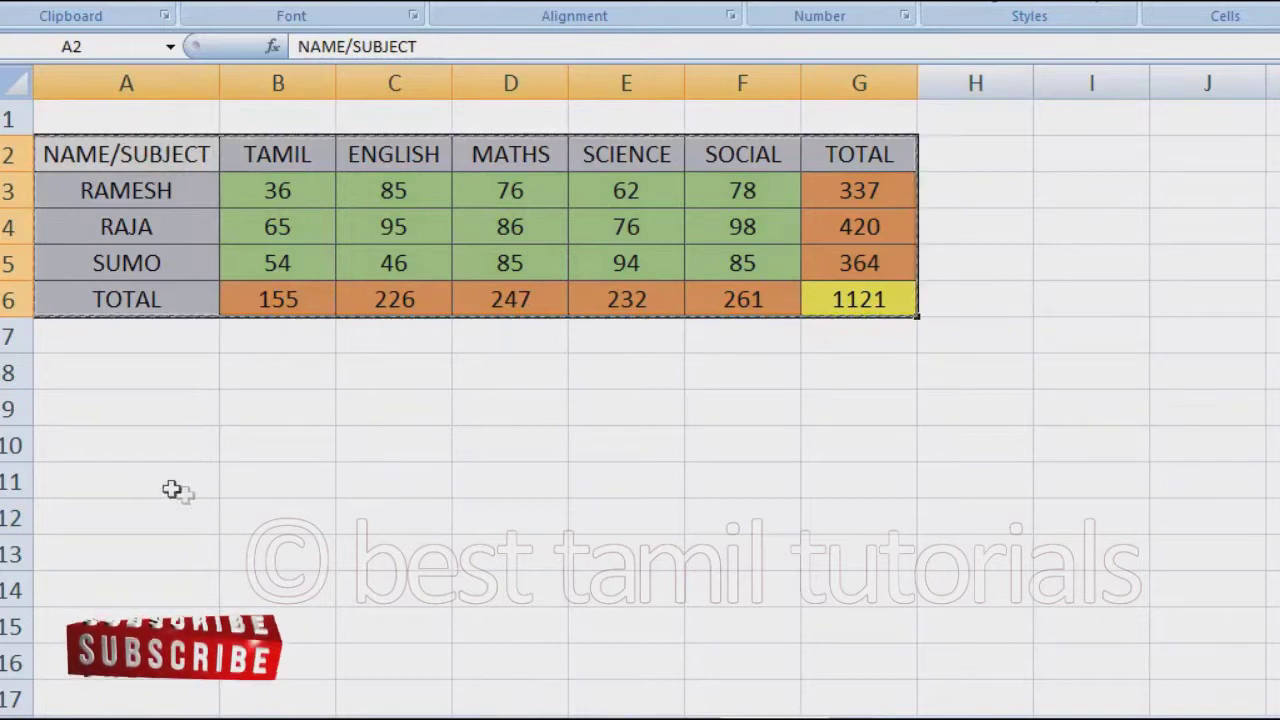
click(166, 481)
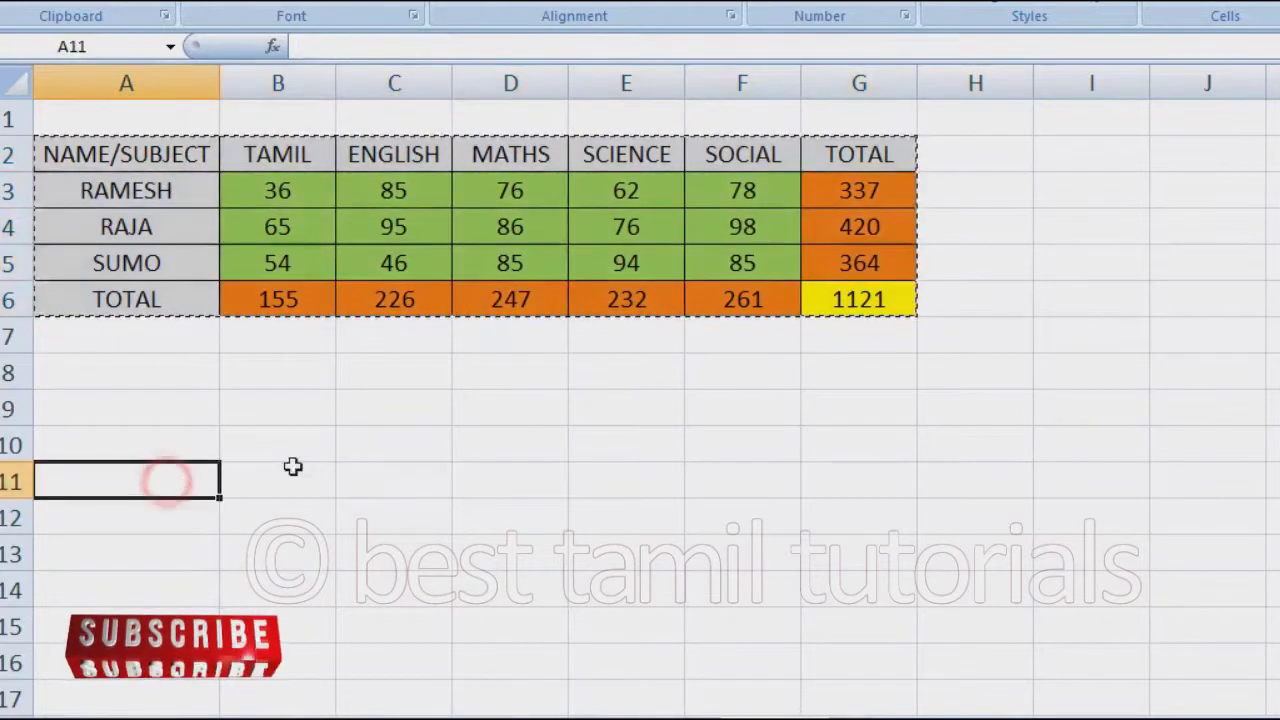
click(177, 437)
right_click(169, 443)
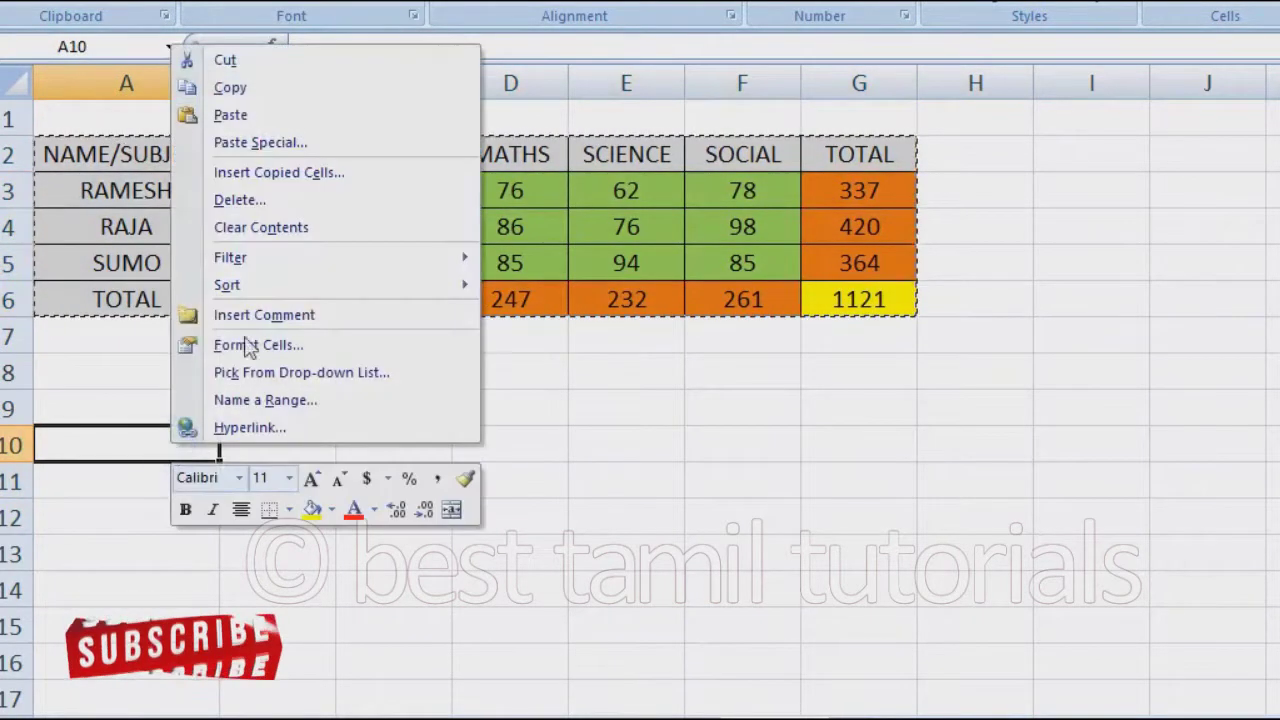
click(330, 148)
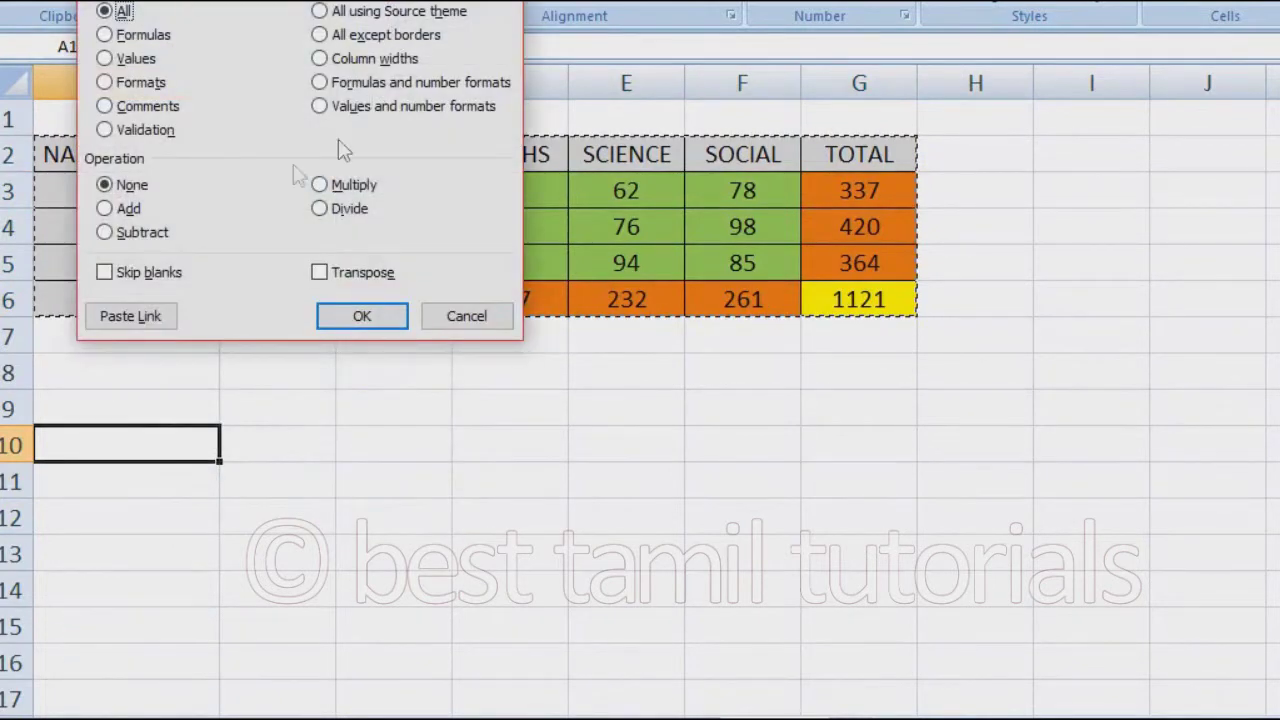
click(363, 276)
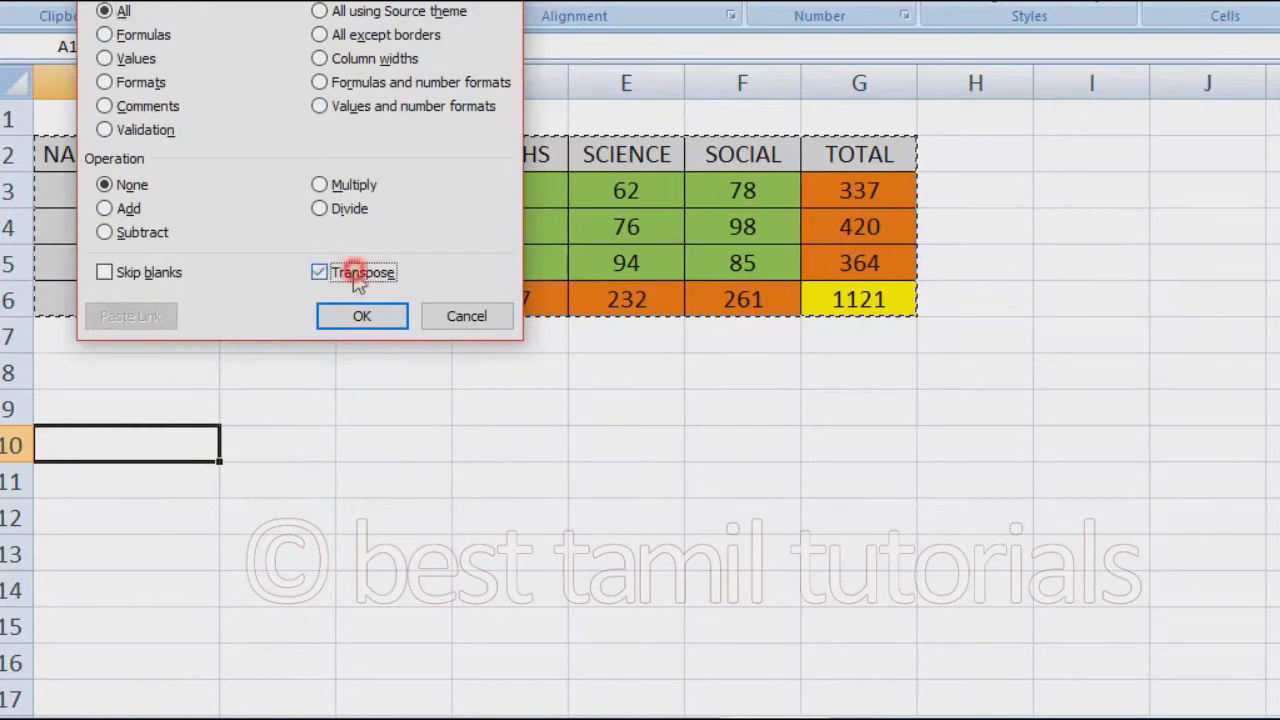
click(362, 316)
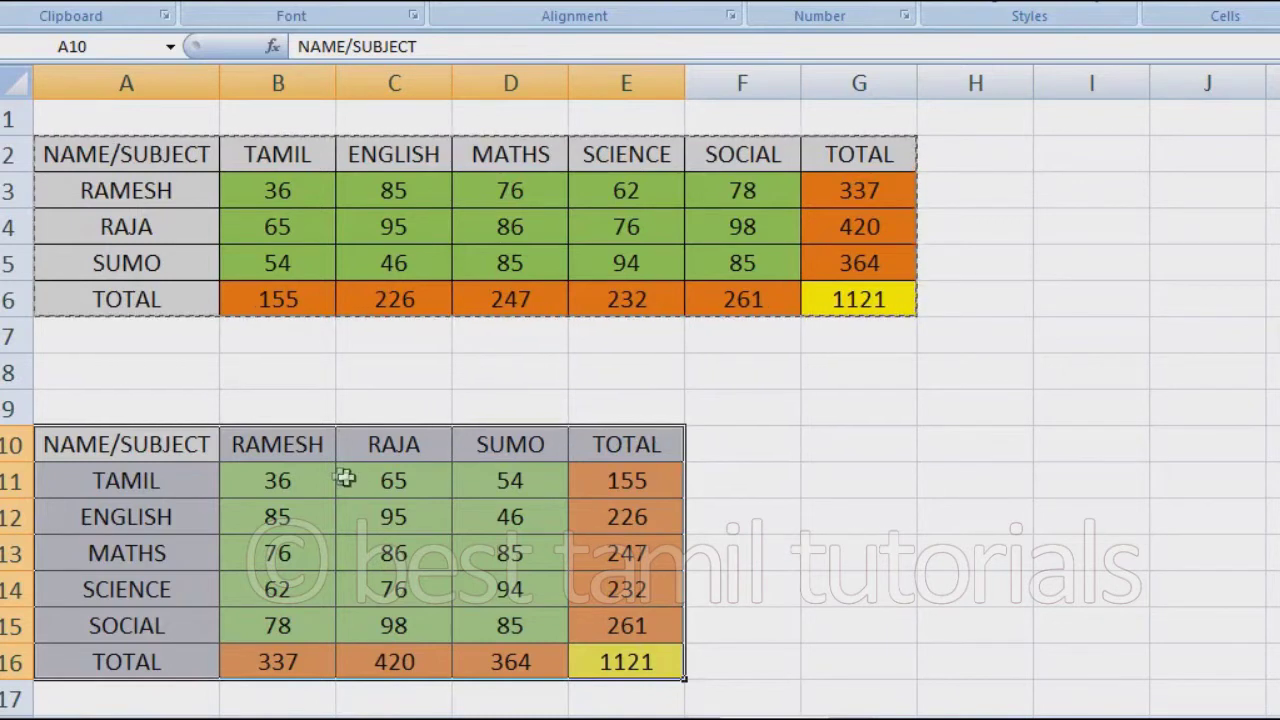
- Delete rows 10–16 holding the transposed copy
drag(15, 444, 15, 662)
right_click(15, 662)
click(112, 508)
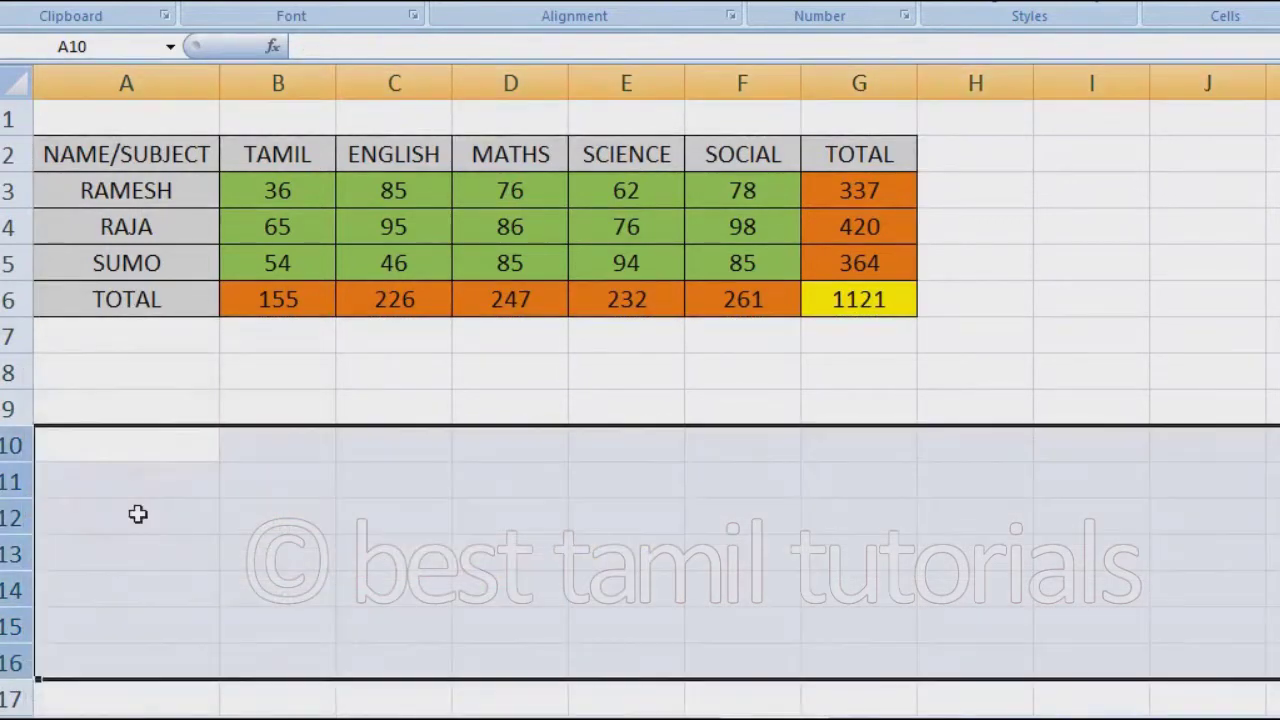
- Select the seven-row, five-column block A10:E16 below the marks table
click(89, 454)
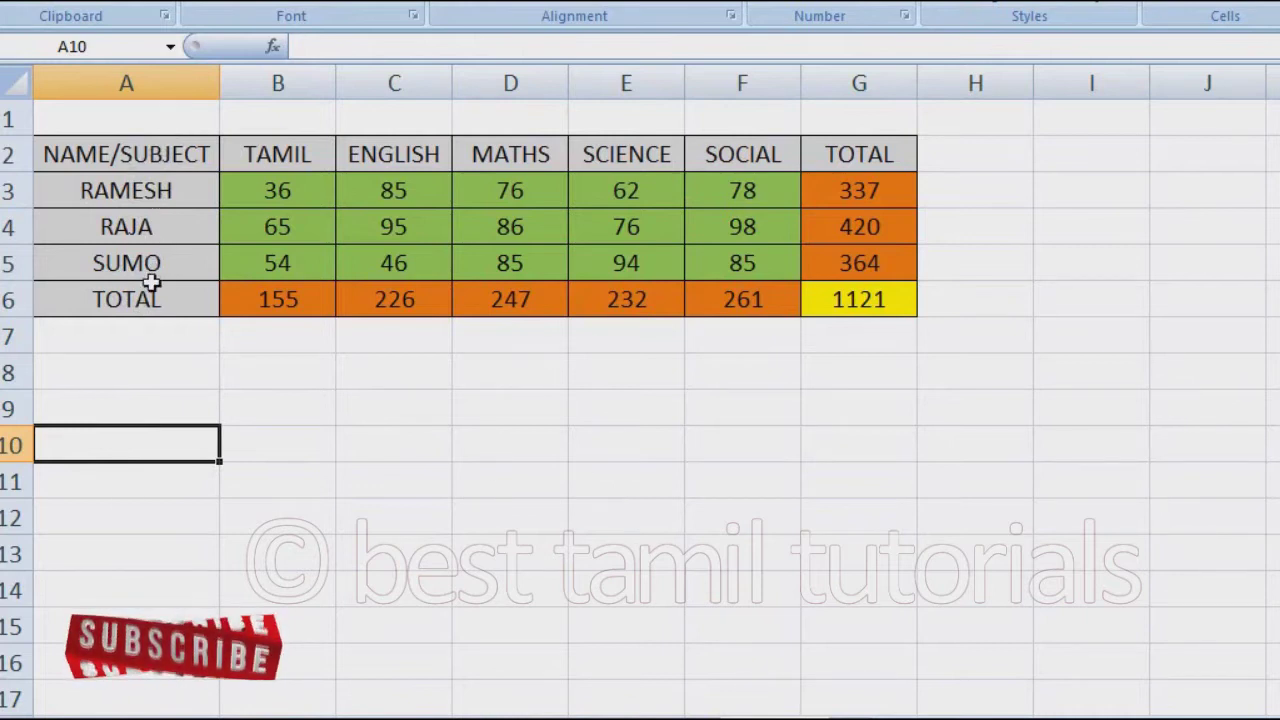
drag(163, 451, 589, 451)
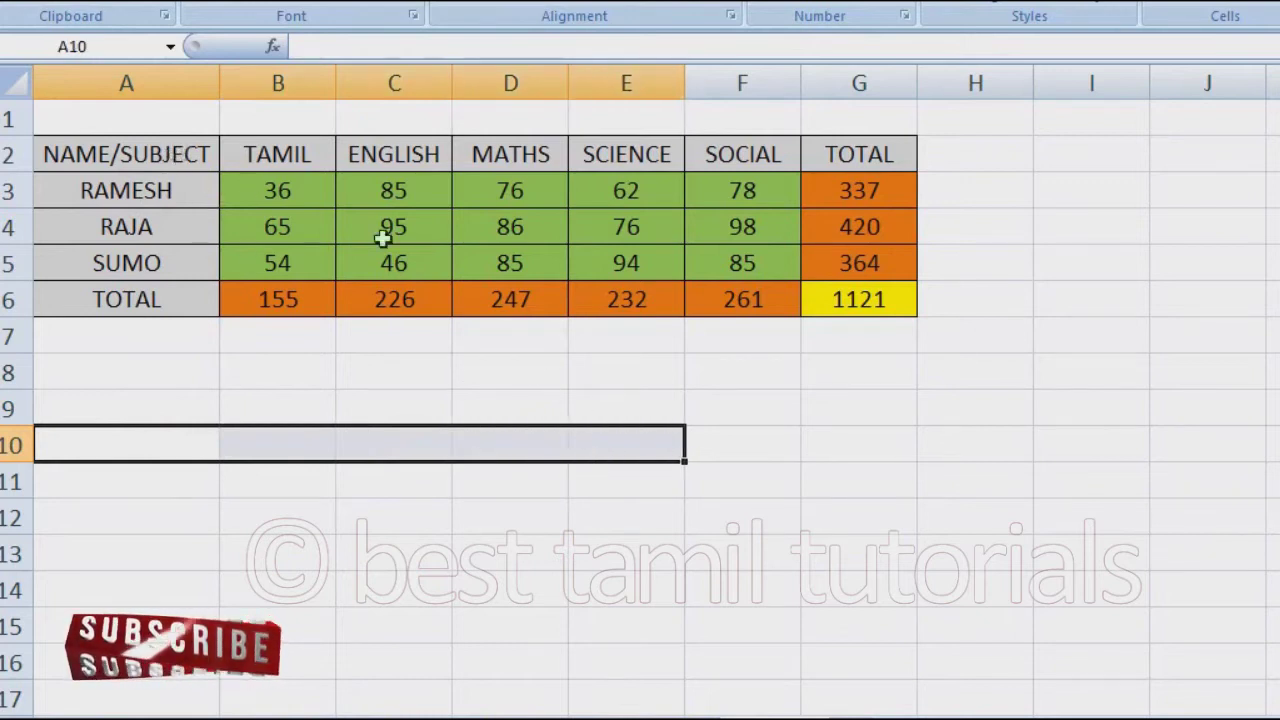
scroll(620, 396, down, 2)
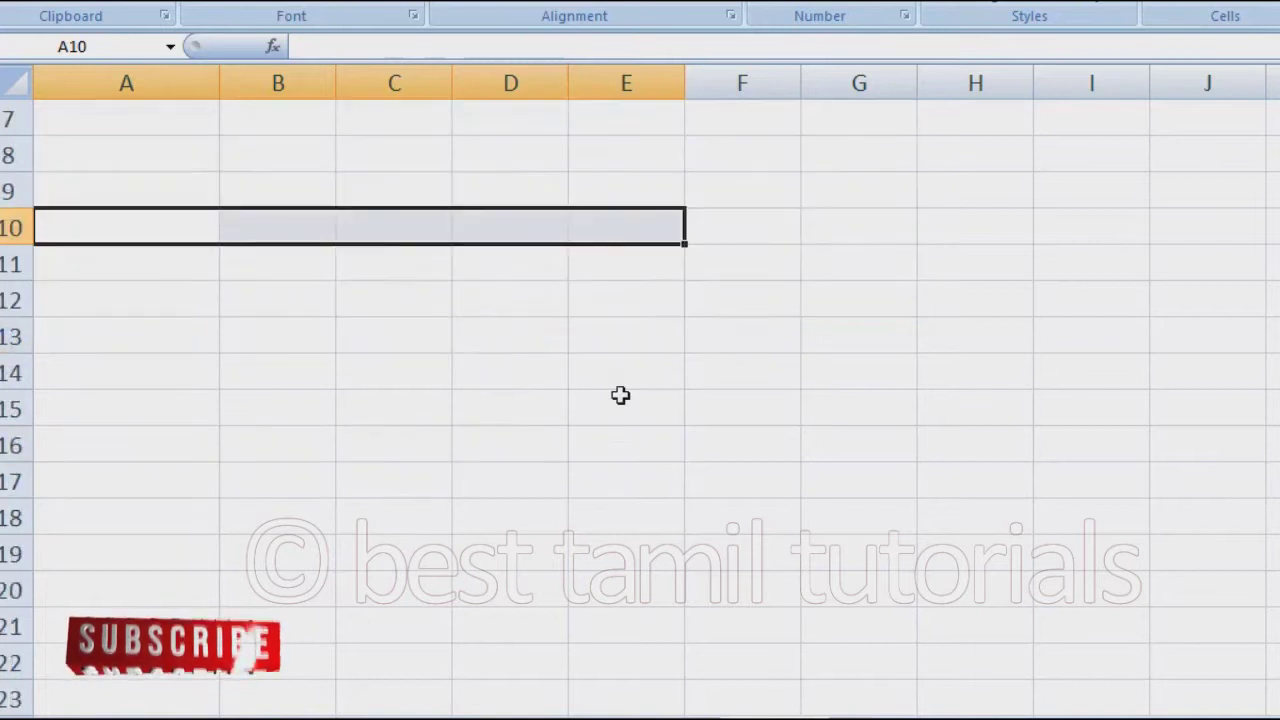
mouse_move(105, 228)
mouse_down()
mouse_move(589, 277)
mouse_move(589, 445)
mouse_up()
scroll(589, 445, up, 2)
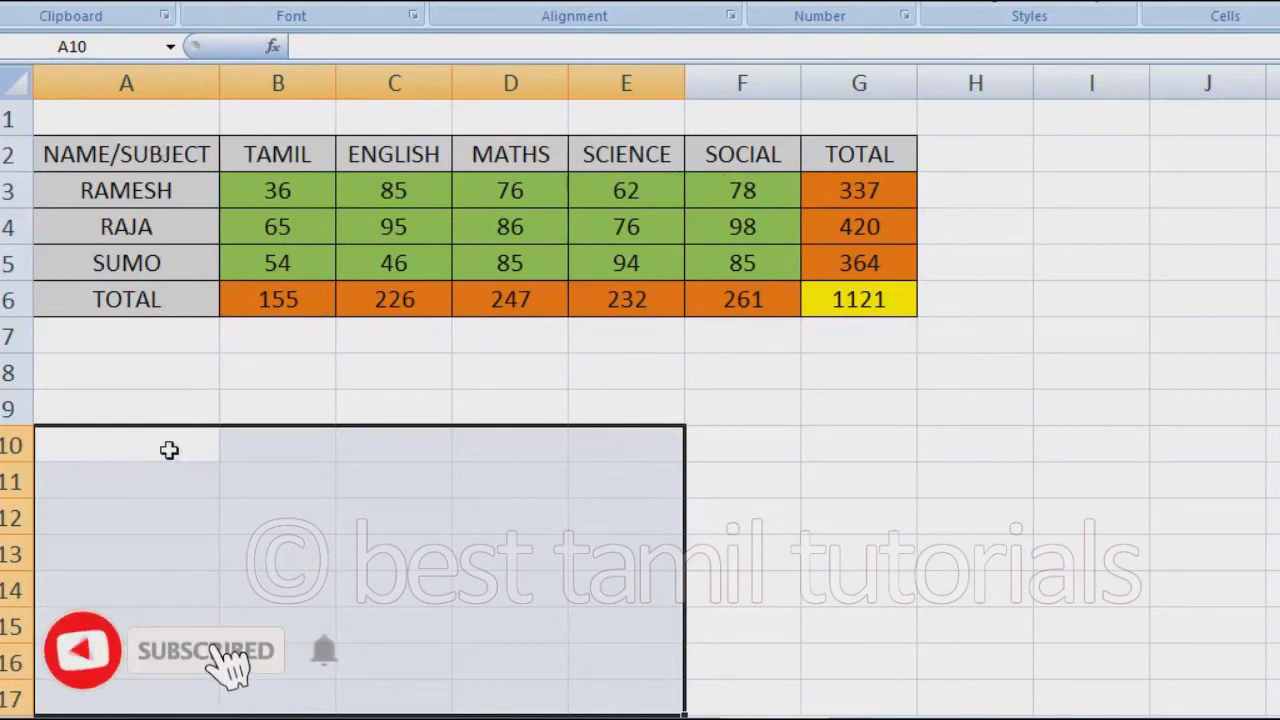
- Type =TRANSPOSE( in A10, fixing the misspelling, and reference the table A2:G6
text(=)
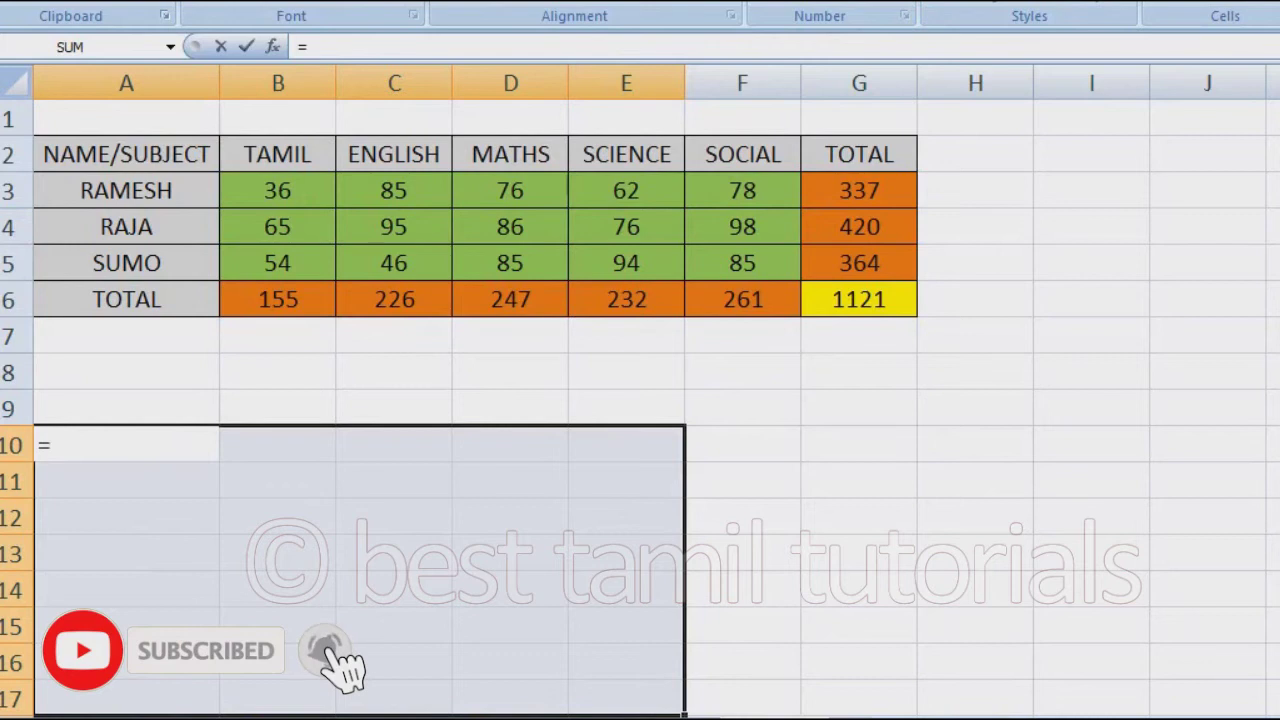
text(TRASPOSE)
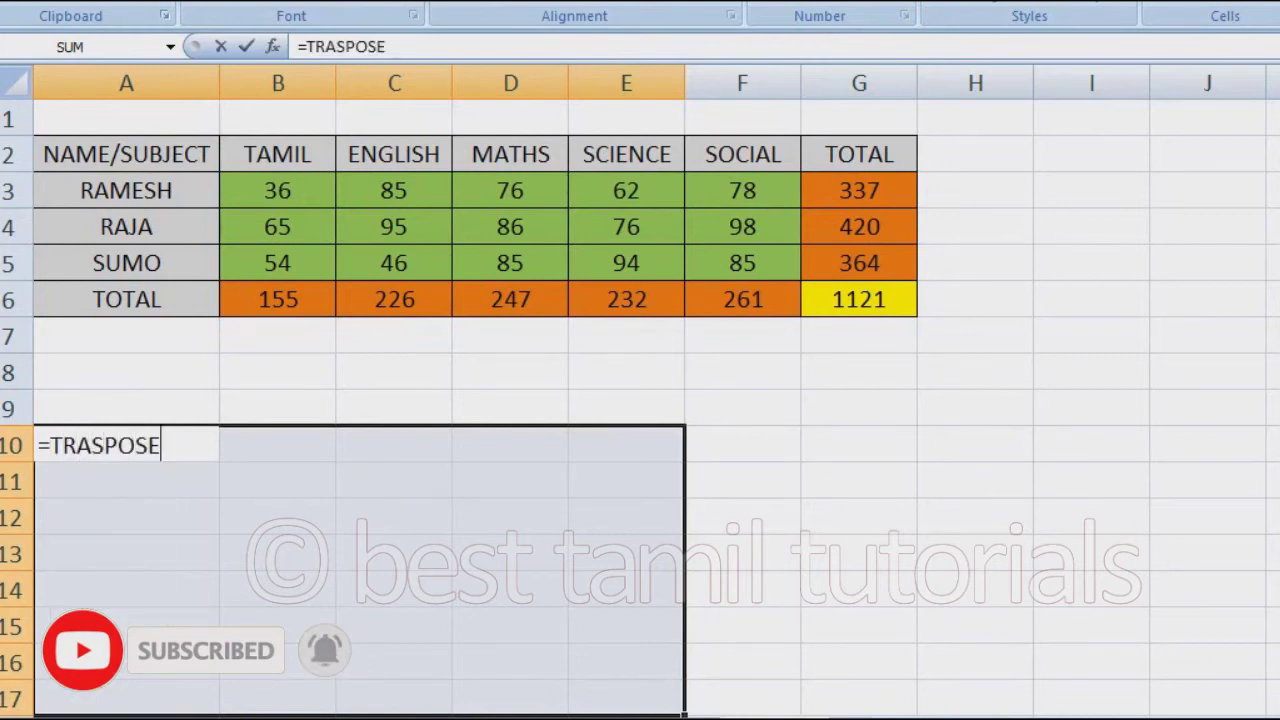
key(BackSpace)
key(BackSpace)
key(BackSpace)
key(BackSpace)
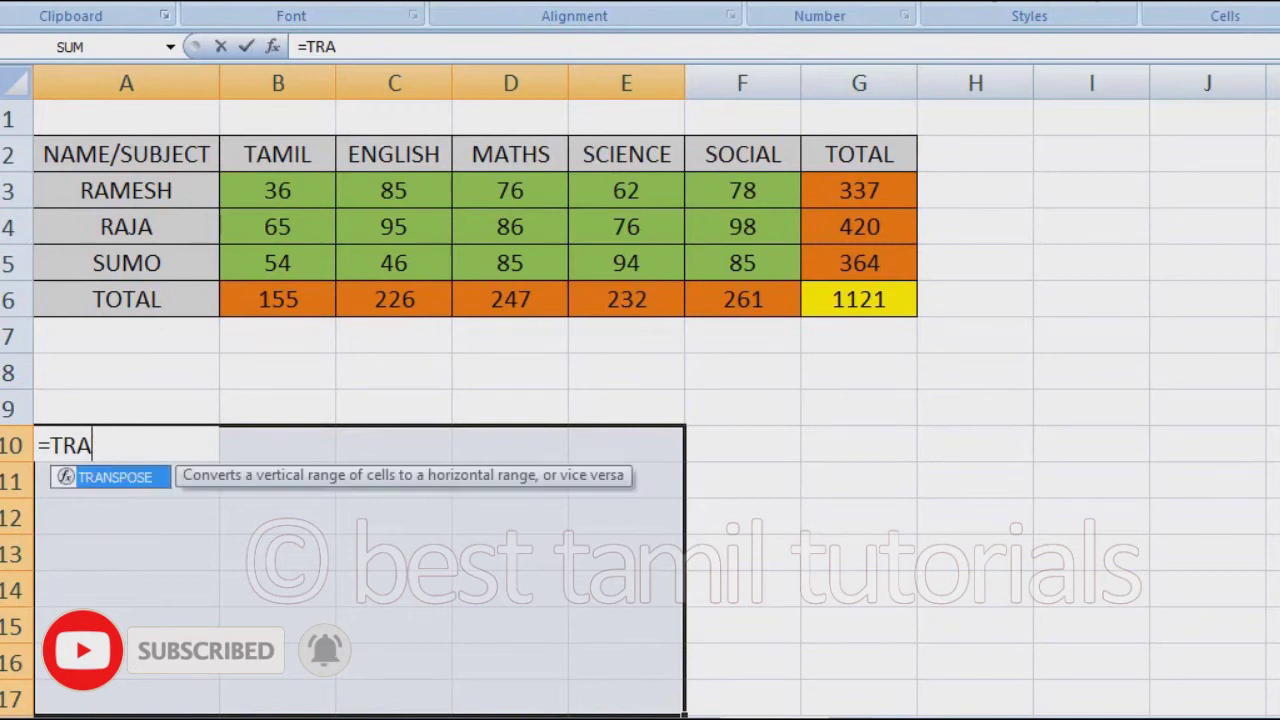
text(N)
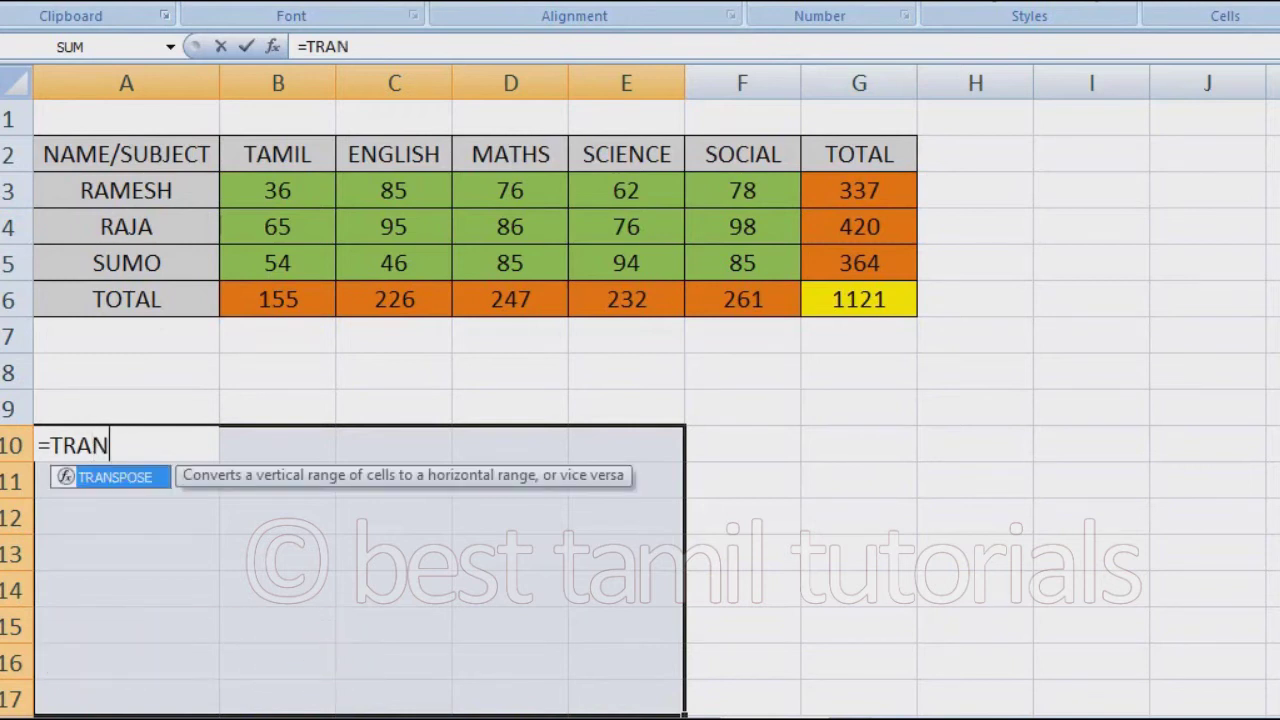
text(SPOSE()
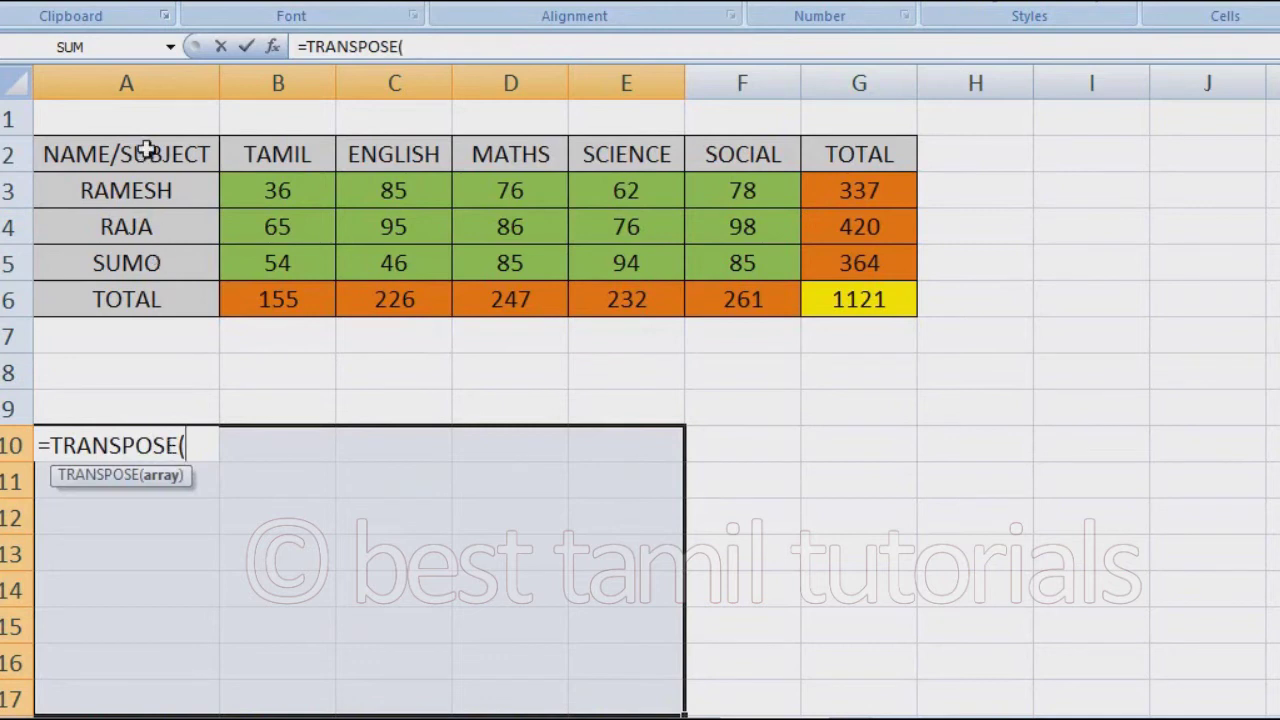
drag(146, 148, 826, 300)
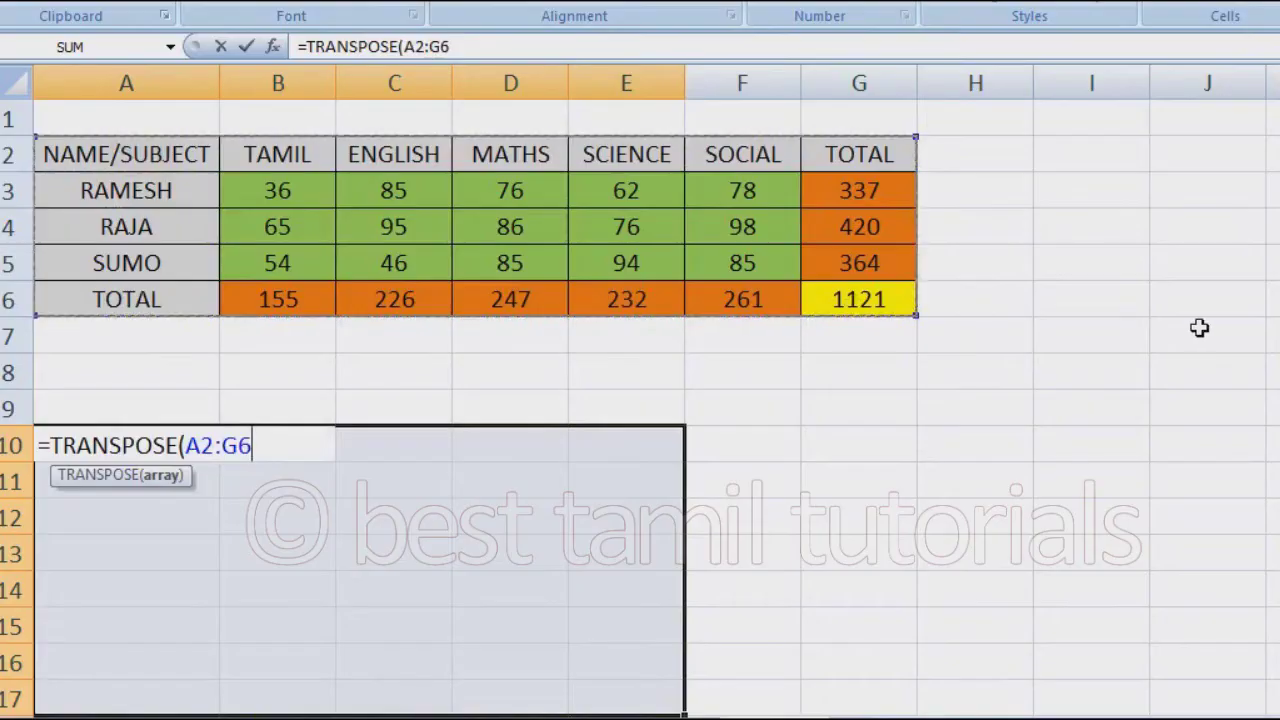
- Add the closing parenthesis after A2:G6 in the A10 formula
text())
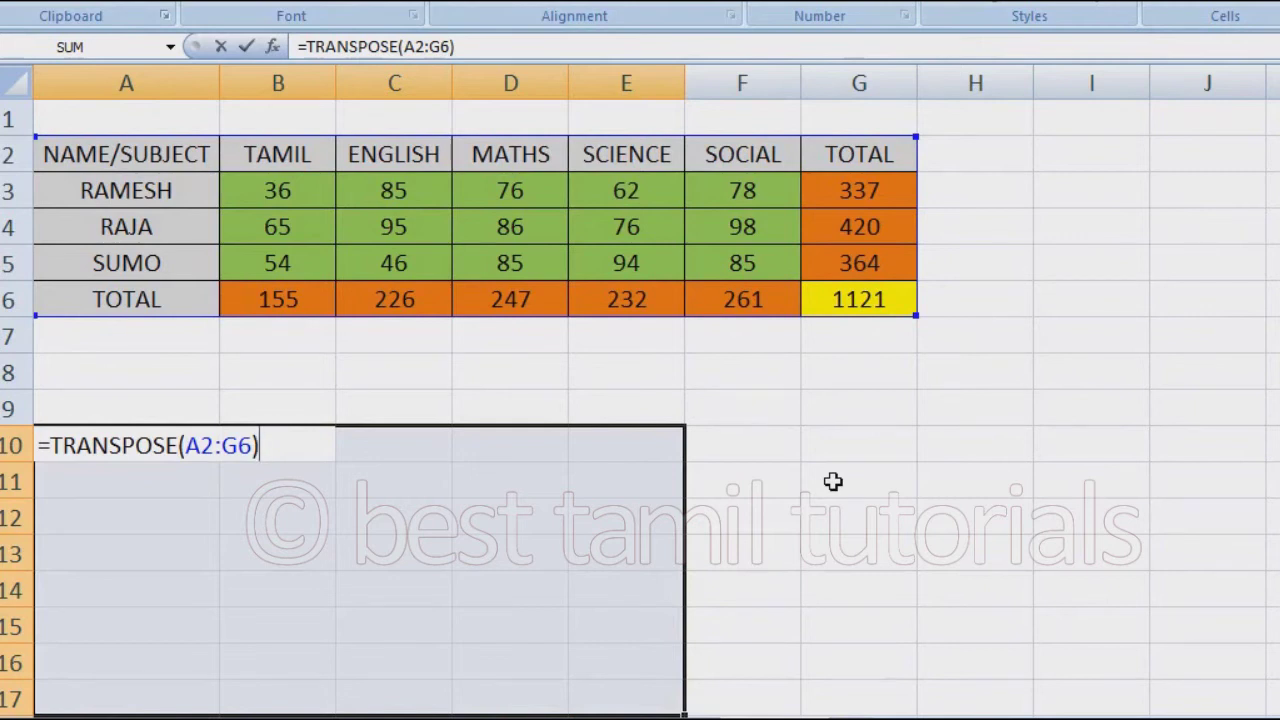
- Enter the formula normally, see #VALUE! in A10, and delete it
key(Return)
key(Up)
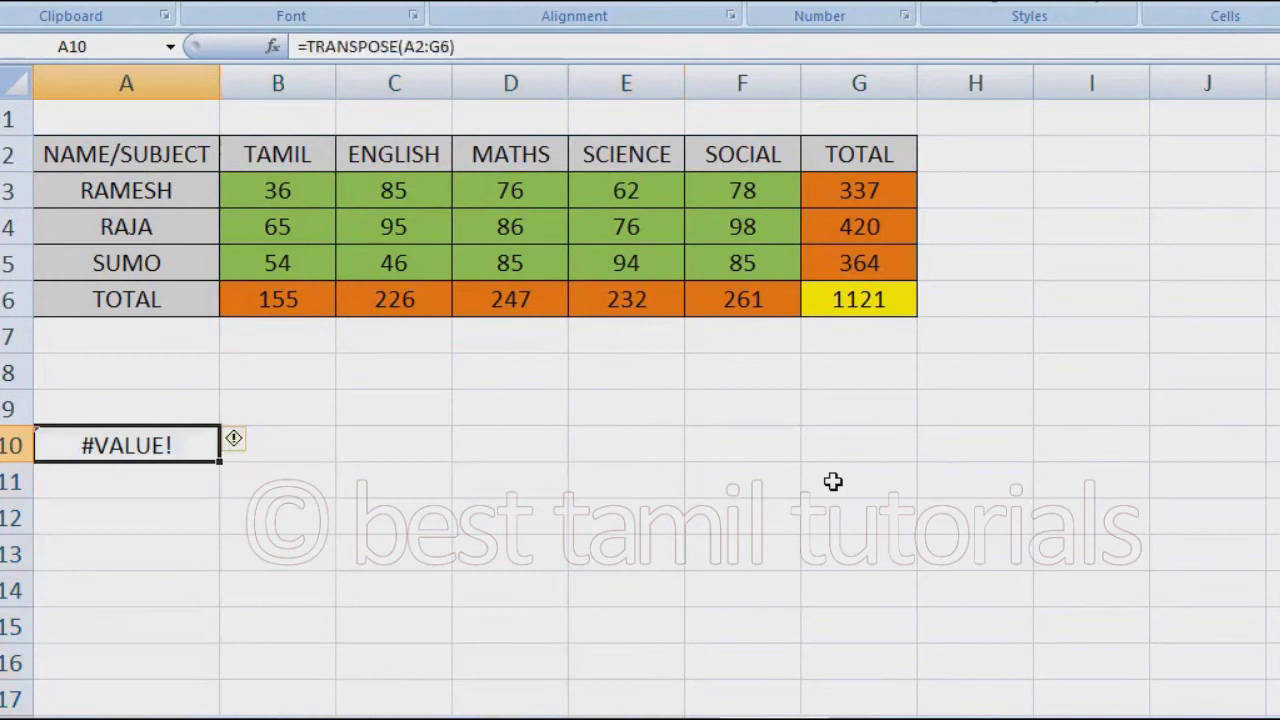
key(Delete)
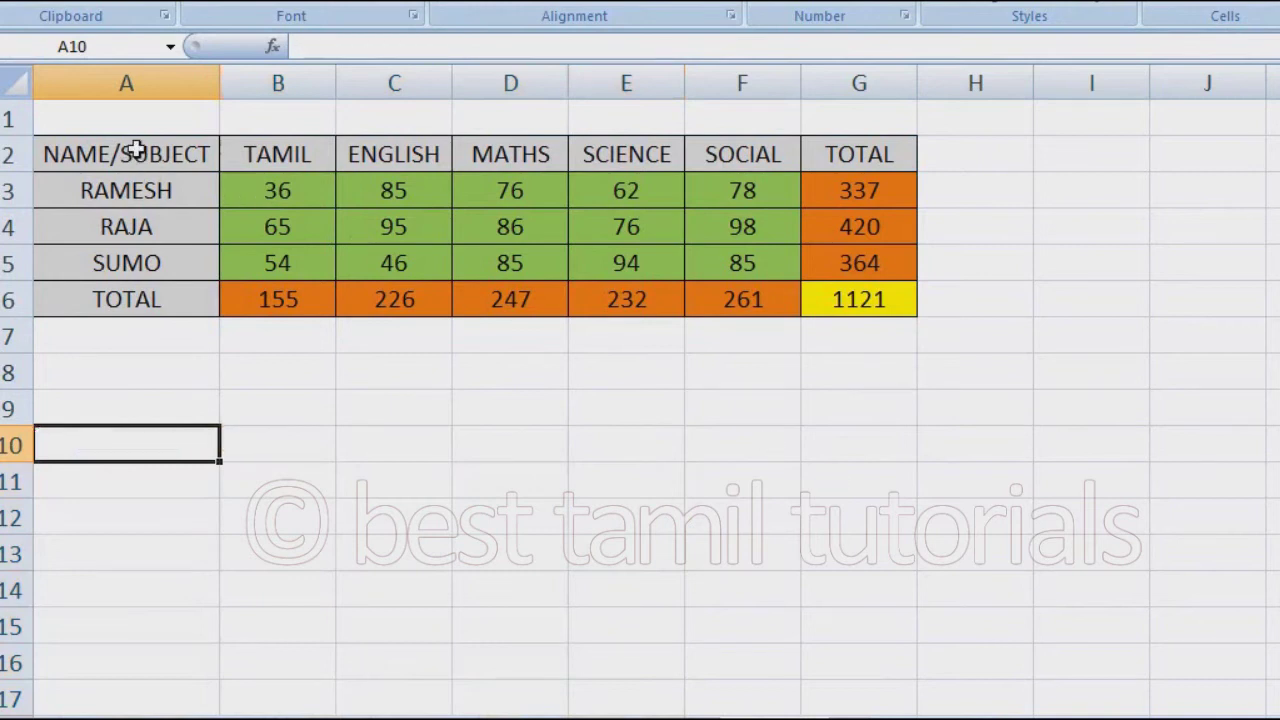
- Point out the rows of the original marks table A2:G6
click(135, 150)
click(133, 216)
click(140, 266)
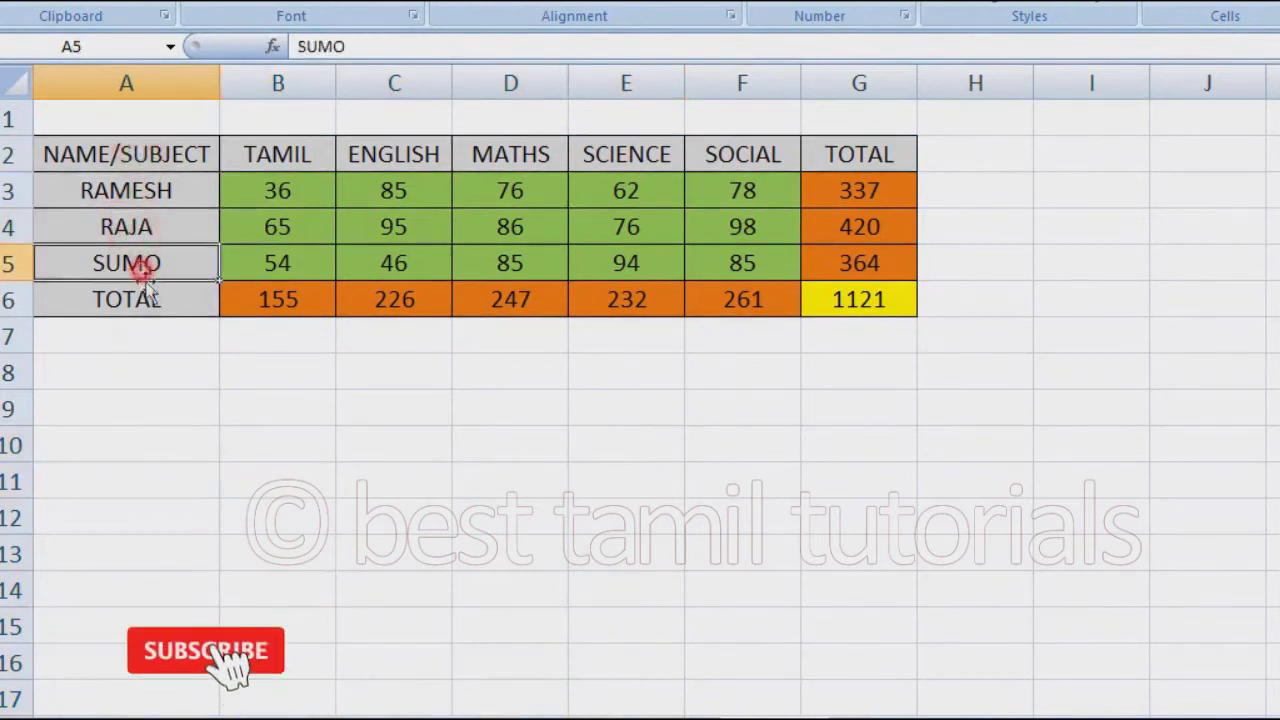
- Select the destination block A10:E16 below the marks table
click(150, 288)
drag(143, 411, 640, 412)
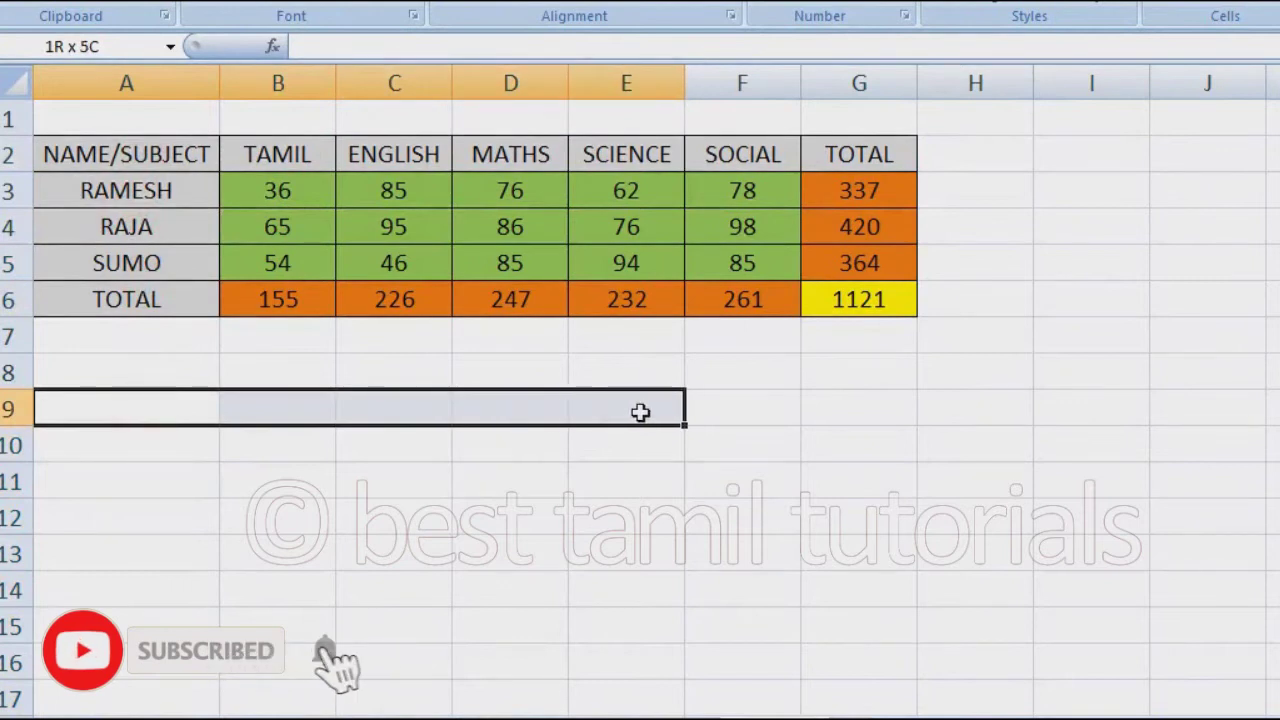
drag(640, 412, 643, 620)
mouse_move(176, 440)
mouse_down()
mouse_move(594, 677)
mouse_move(590, 700)
mouse_up()
- Enter =TRANSPOSE(A2:G6) across the block as an array formula with Ctrl+Shift+Enter
text(=)
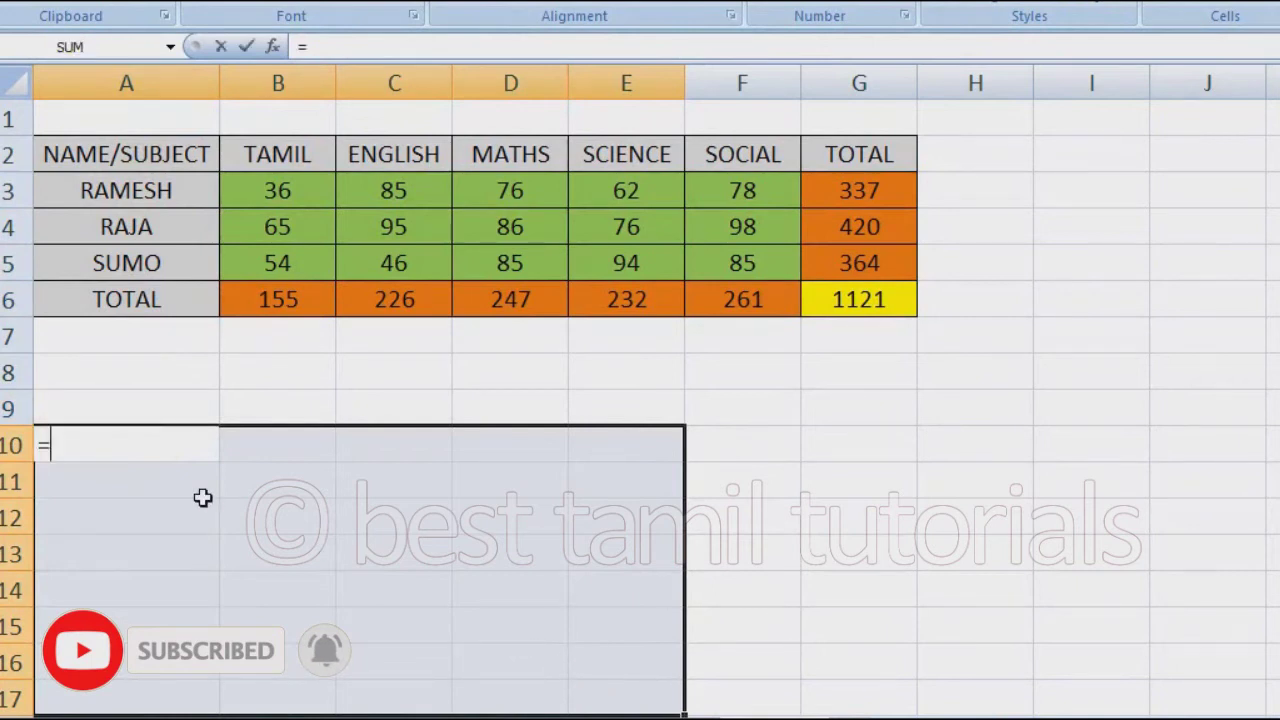
text(TRANSP)
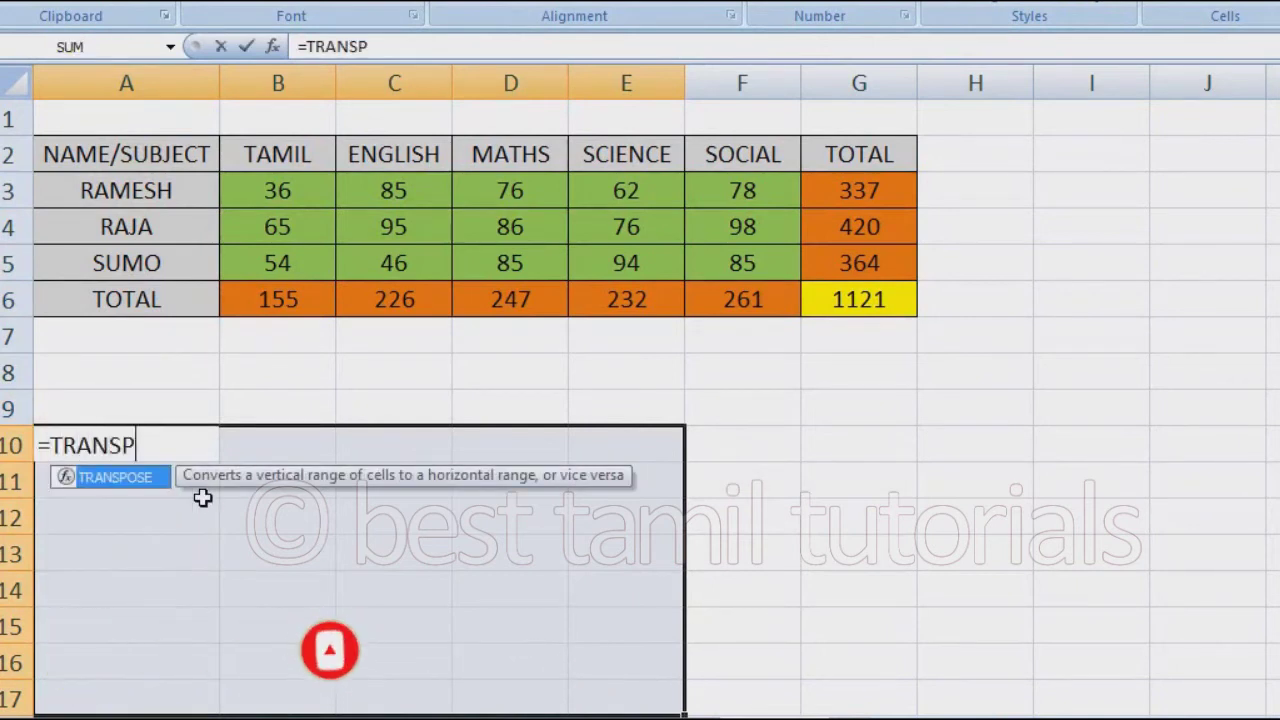
text(OSE()
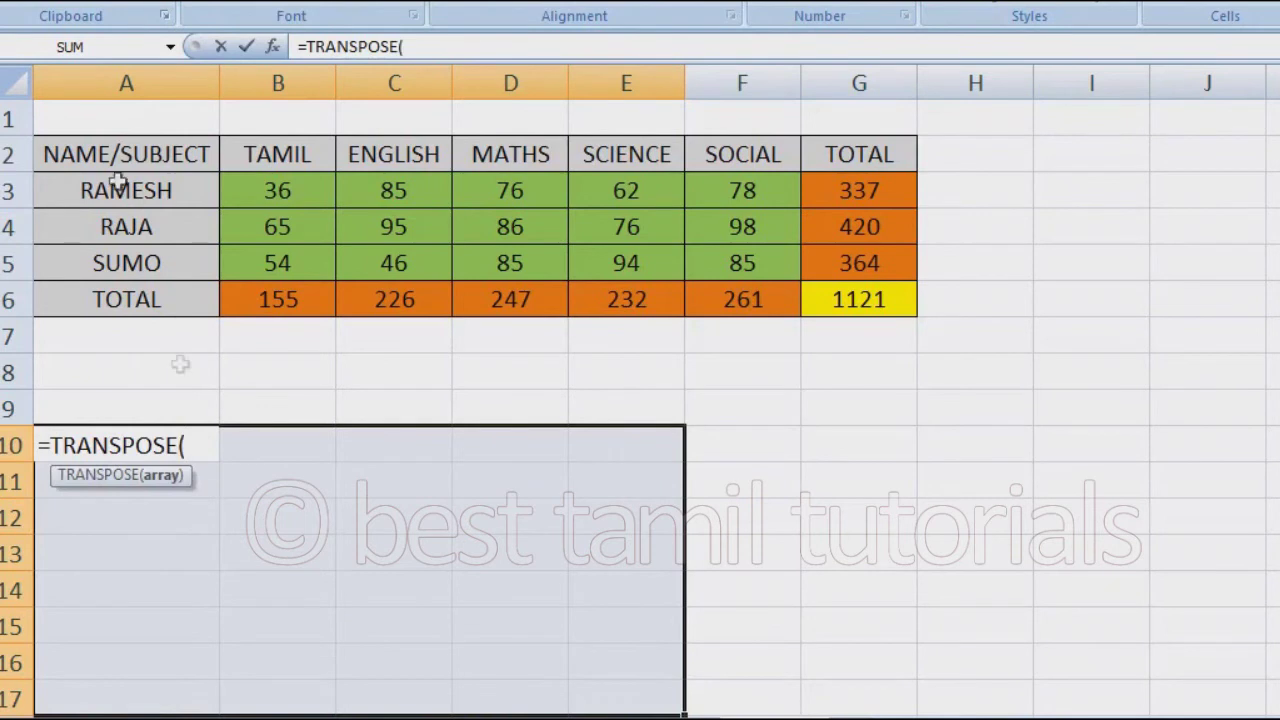
drag(103, 150, 890, 303)
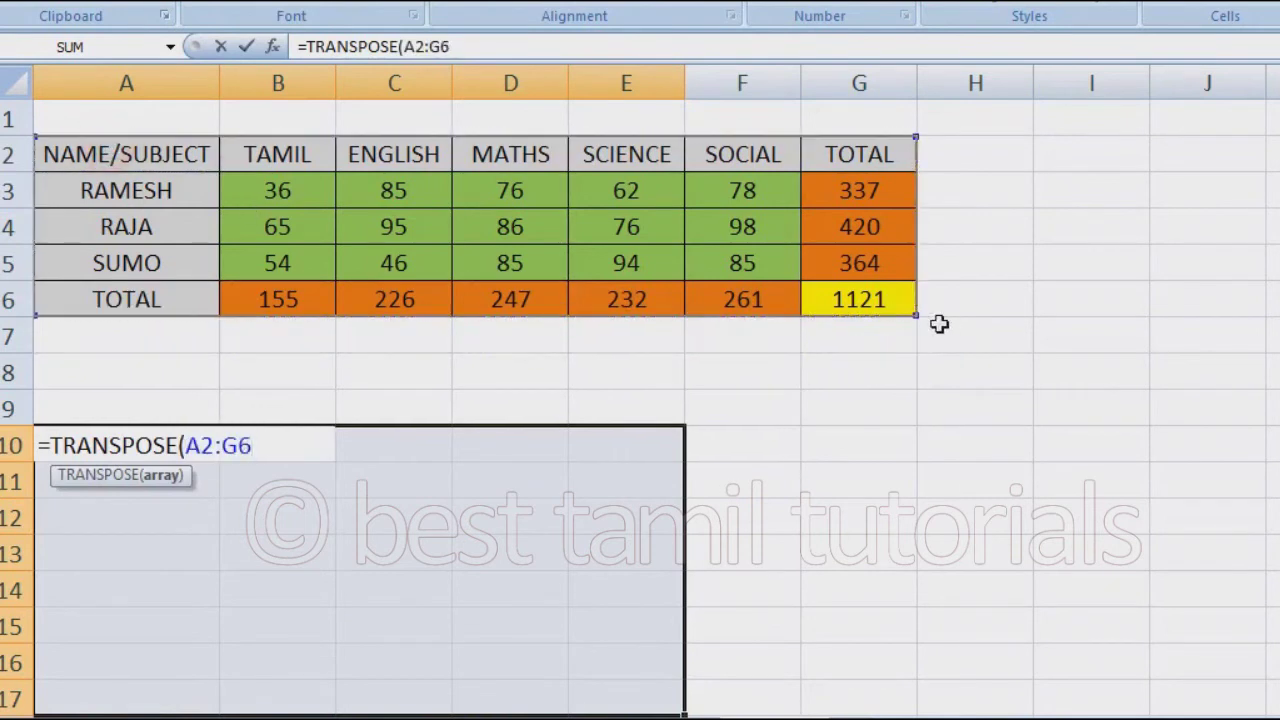
text())
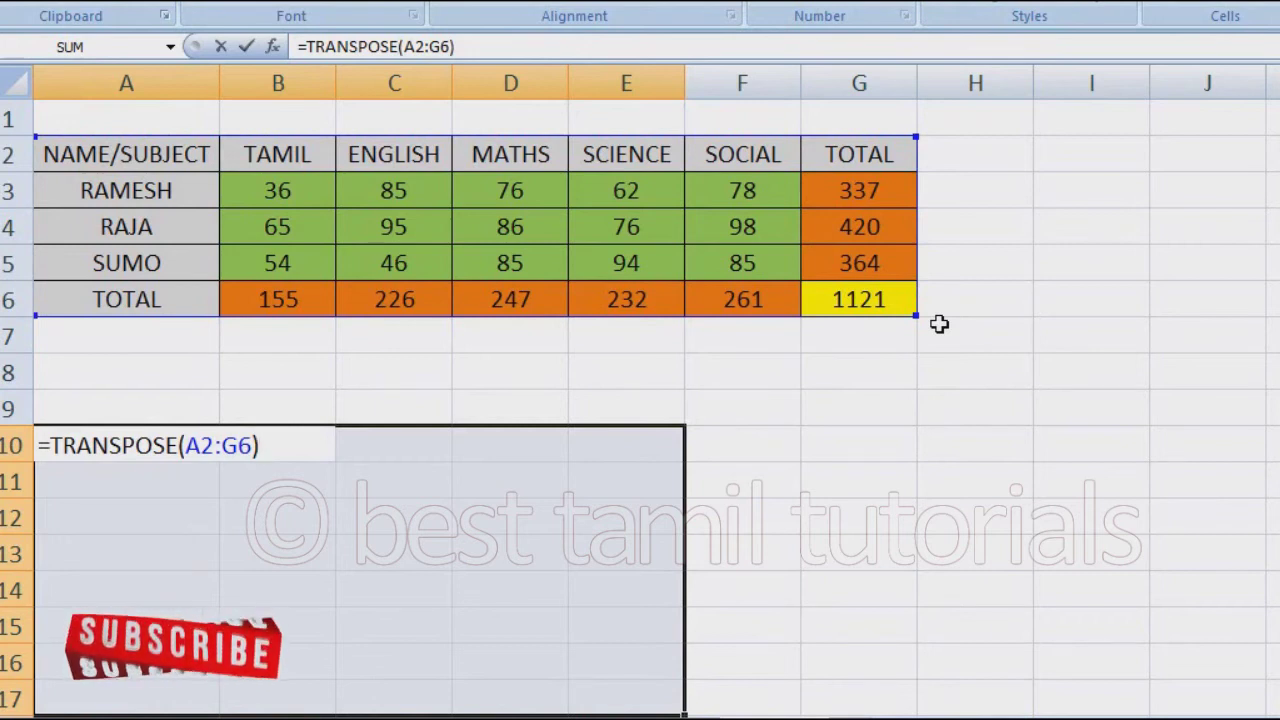
key(ctrl+shift+Return)
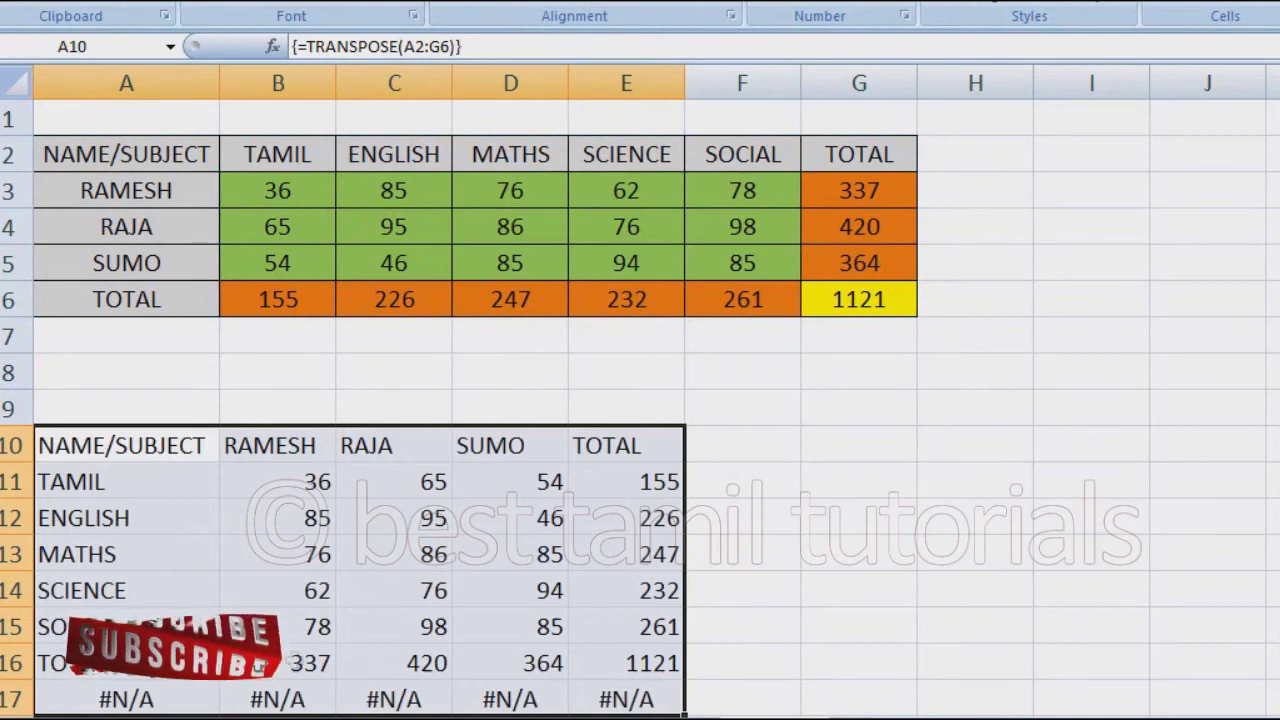
- Try deleting the #N/A row 17, then dismiss the array-formula warning
click(54, 700)
click(14, 699)
right_click(40, 656)
click(850, 395)
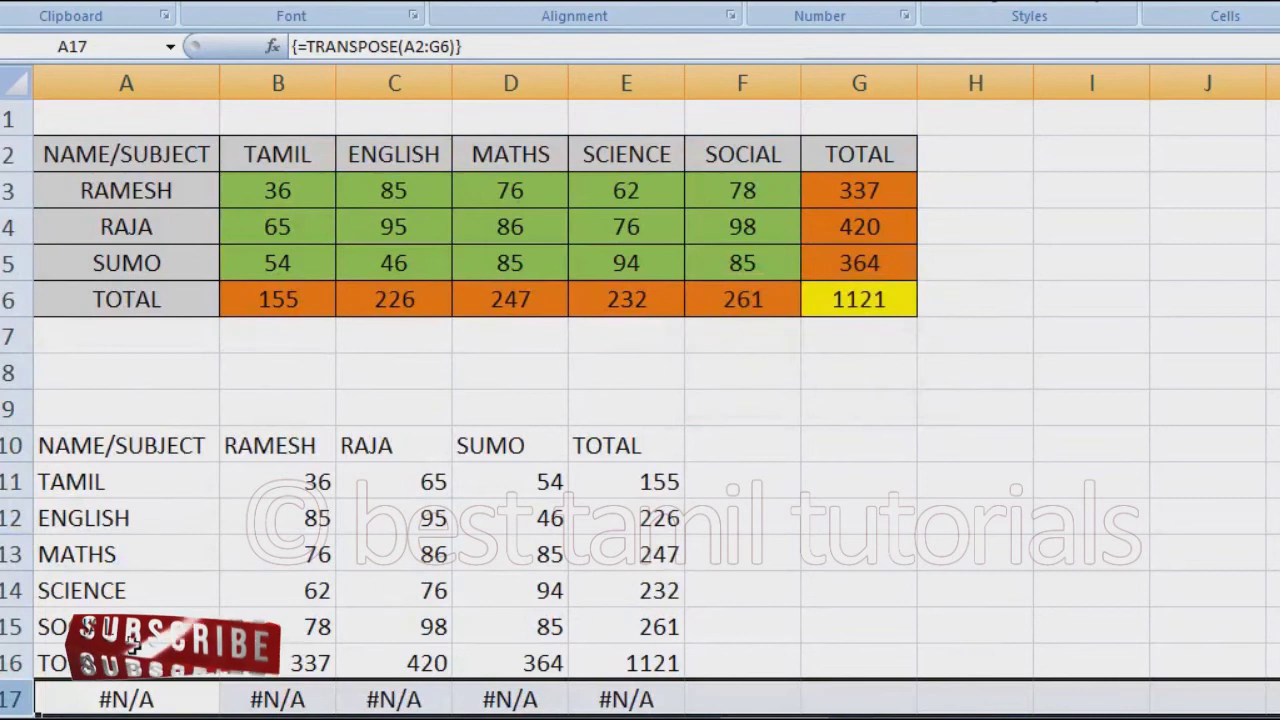
right_click(12, 700)
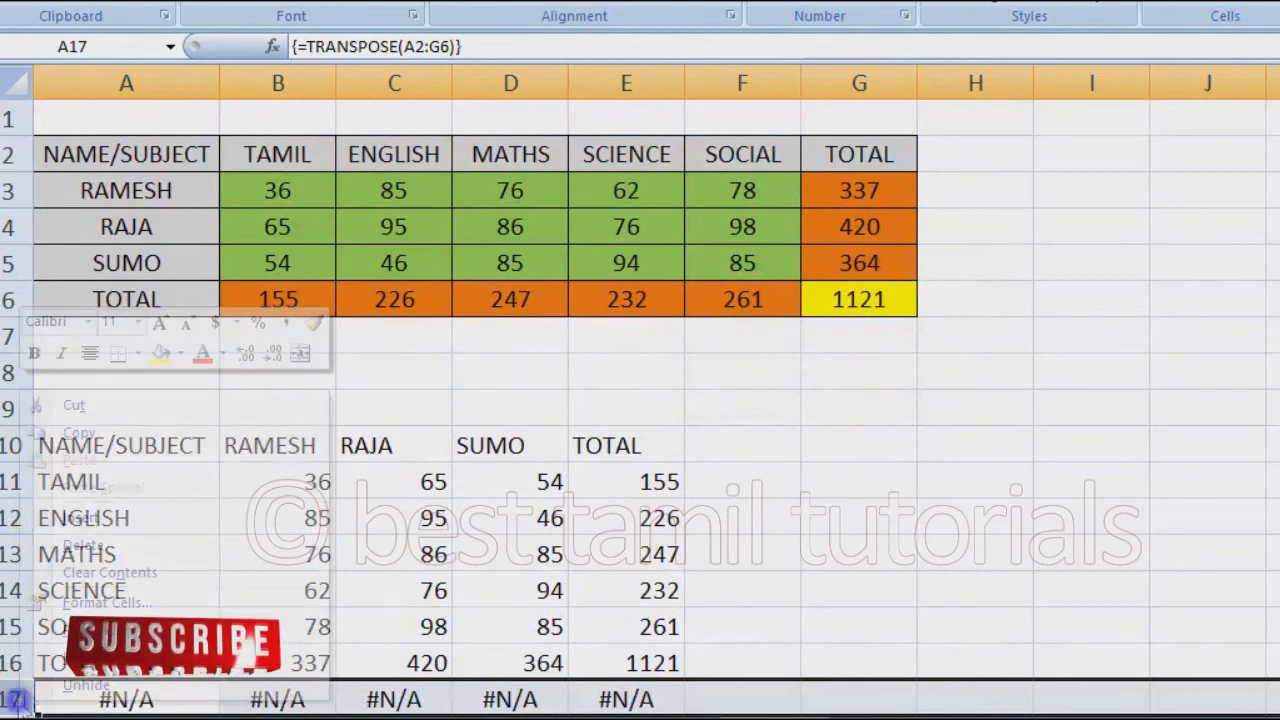
click(90, 546)
click(830, 386)
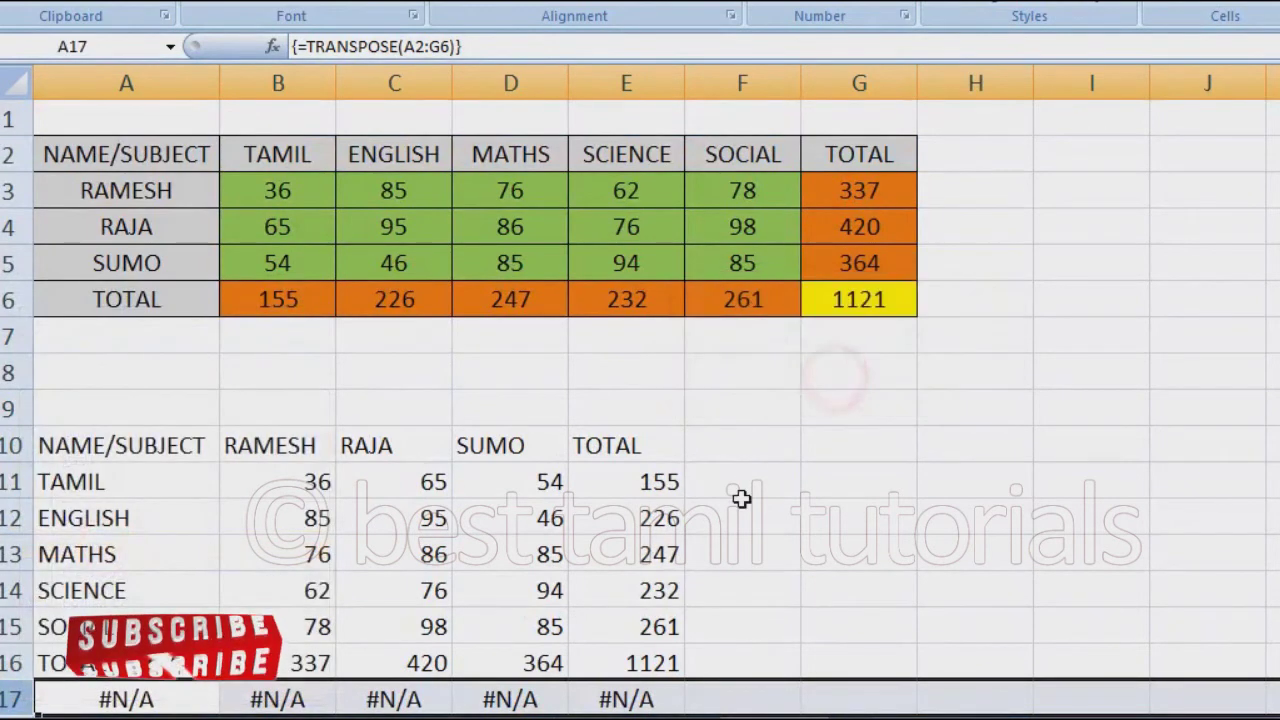